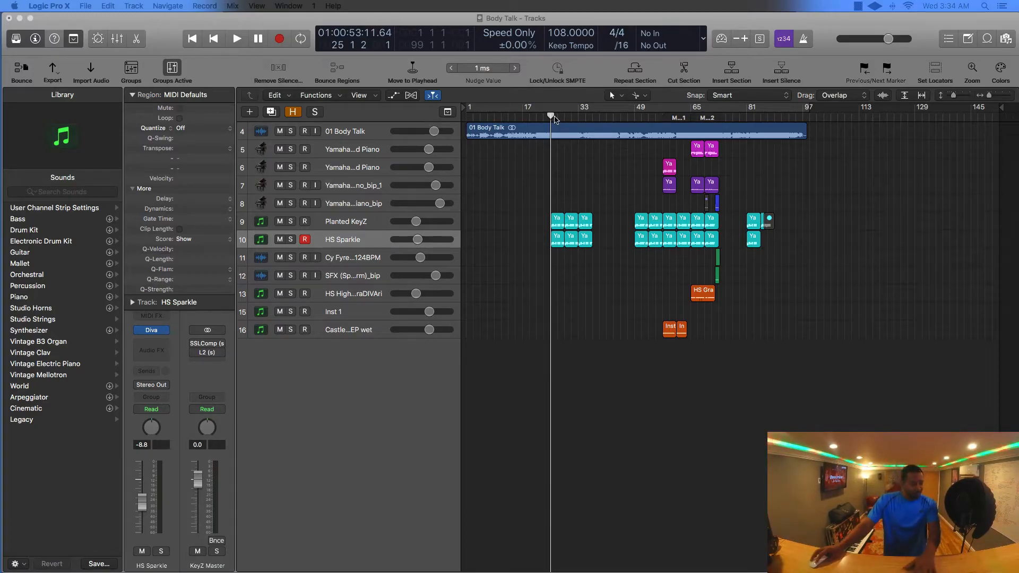
Step: Play the project from about bar 25 to listen to the keyboard parts, and stop playback
{"action": "left_click", "coordinate": [554, 120]}
{"action": "key", "text": "space"}
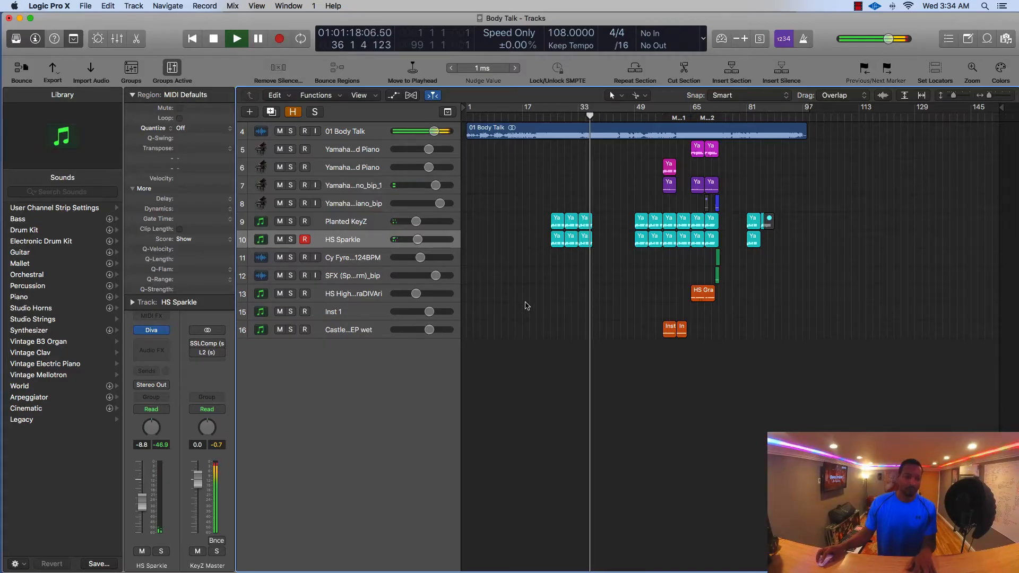
{"action": "key", "text": "space"}
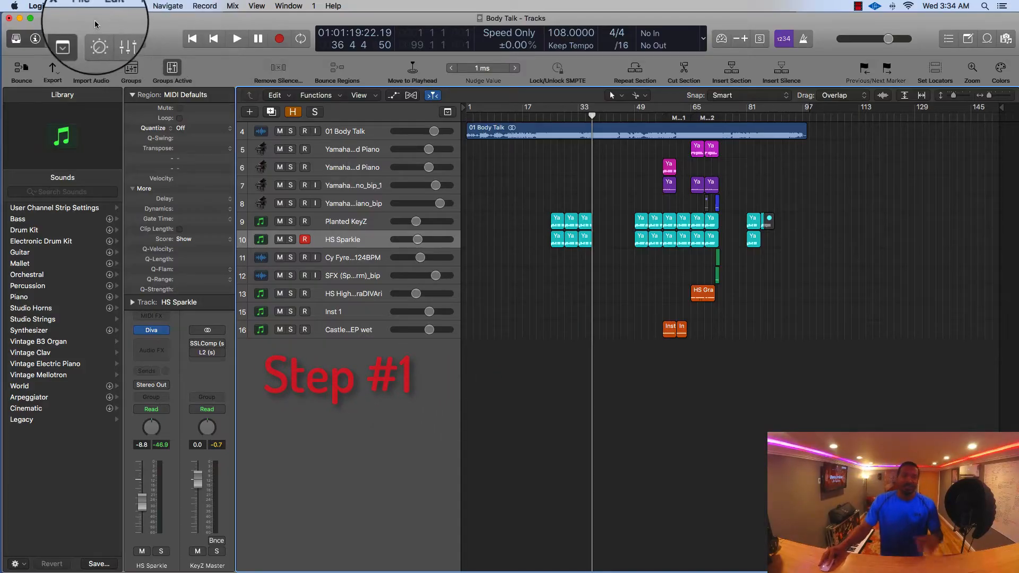
Step: Examine the Range options for exporting all tracks as audio files, and cancel the export
{"action": "left_click", "coordinate": [86, 7]}
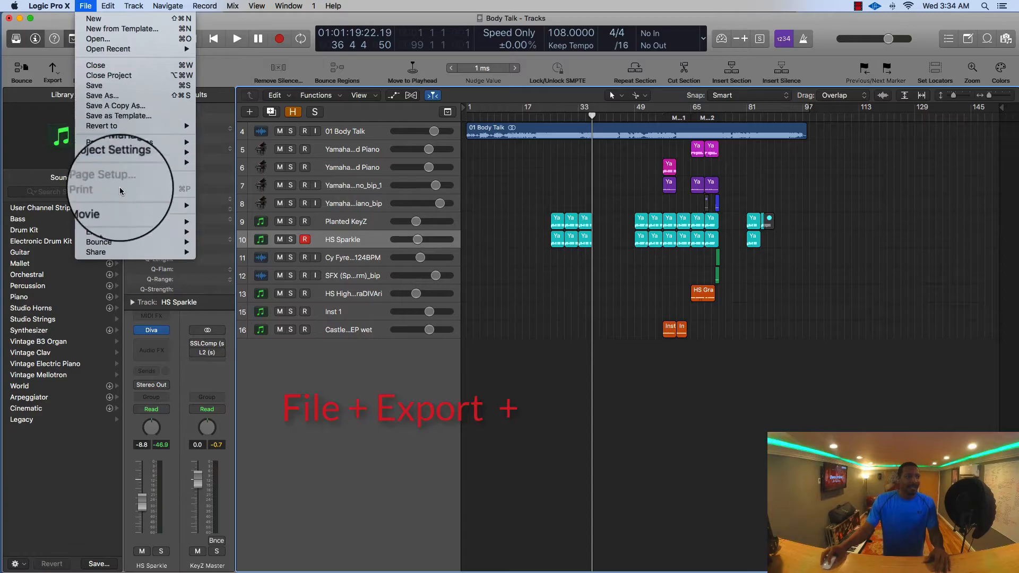
{"action": "mouse_move", "coordinate": [122, 233]}
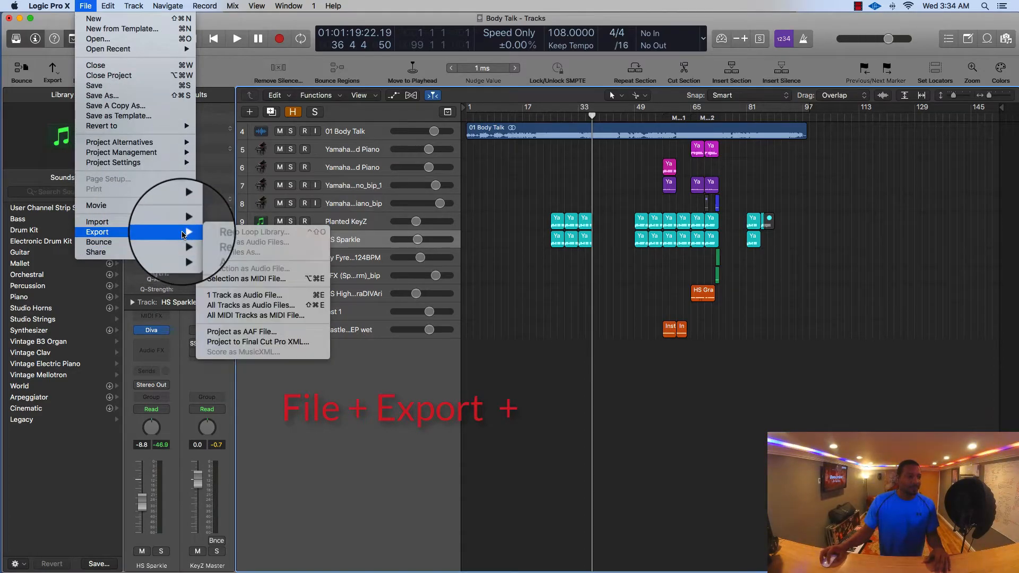
{"action": "left_click", "coordinate": [231, 307]}
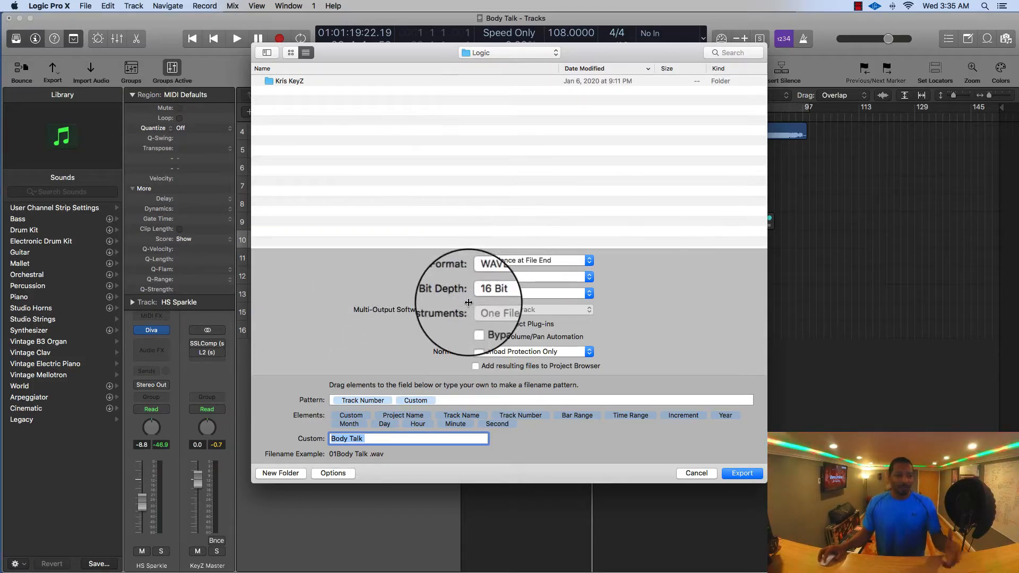
{"action": "left_click", "coordinate": [528, 261]}
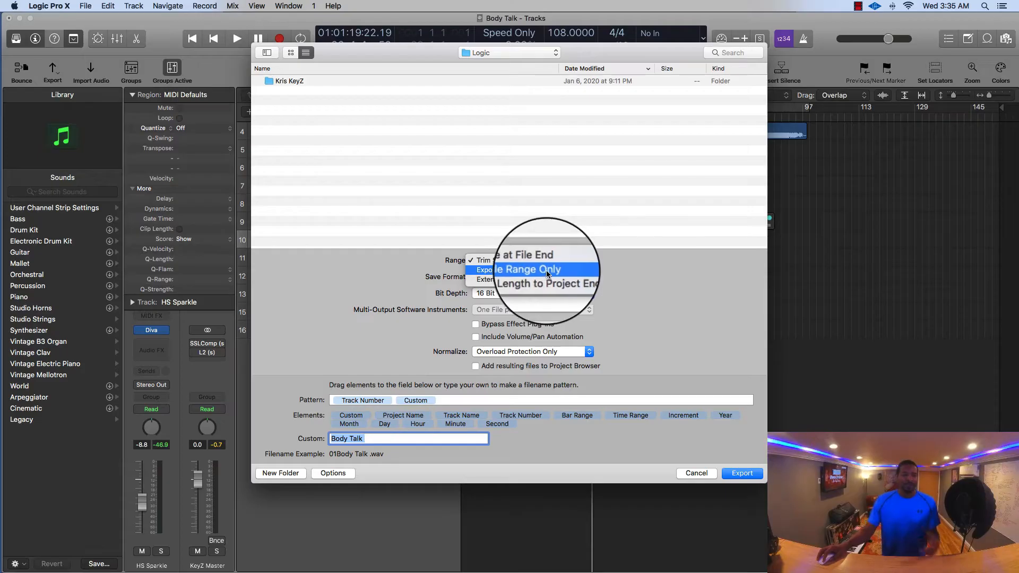
{"action": "left_click", "coordinate": [696, 472]}
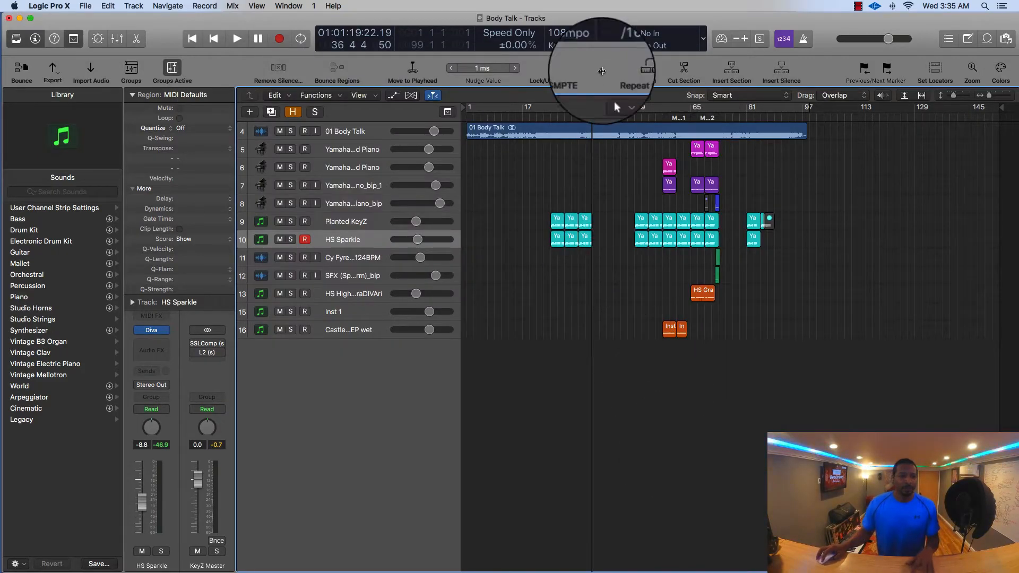
Step: Set a cycle range from bar 23 to bar 50, and check the Range options for exporting all tracks before cancelling
{"action": "left_click", "coordinate": [544, 109]}
{"action": "left_click_drag", "start_coordinate": [643, 108], "coordinate": [550, 108]}
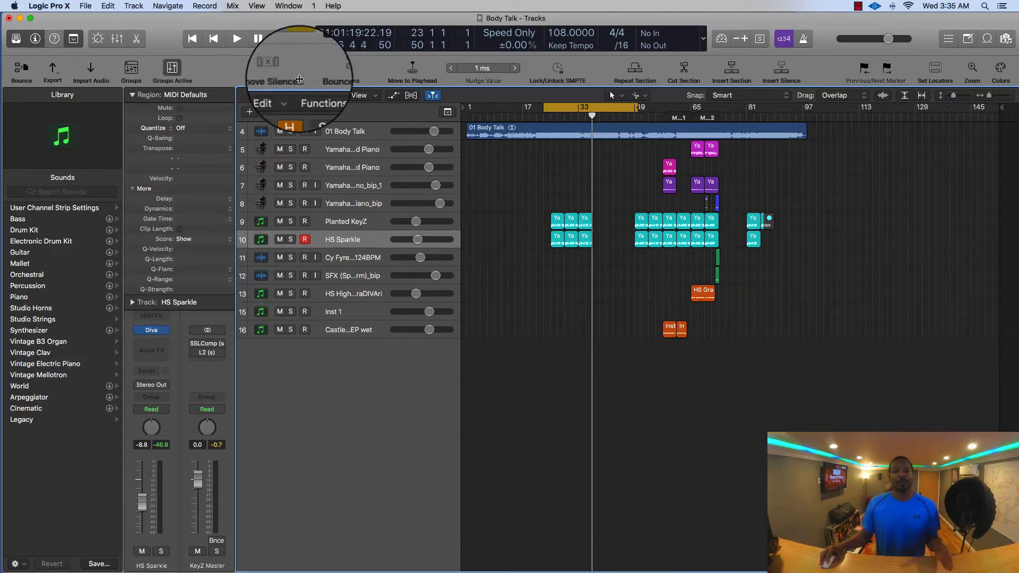
{"action": "left_click", "coordinate": [79, 5]}
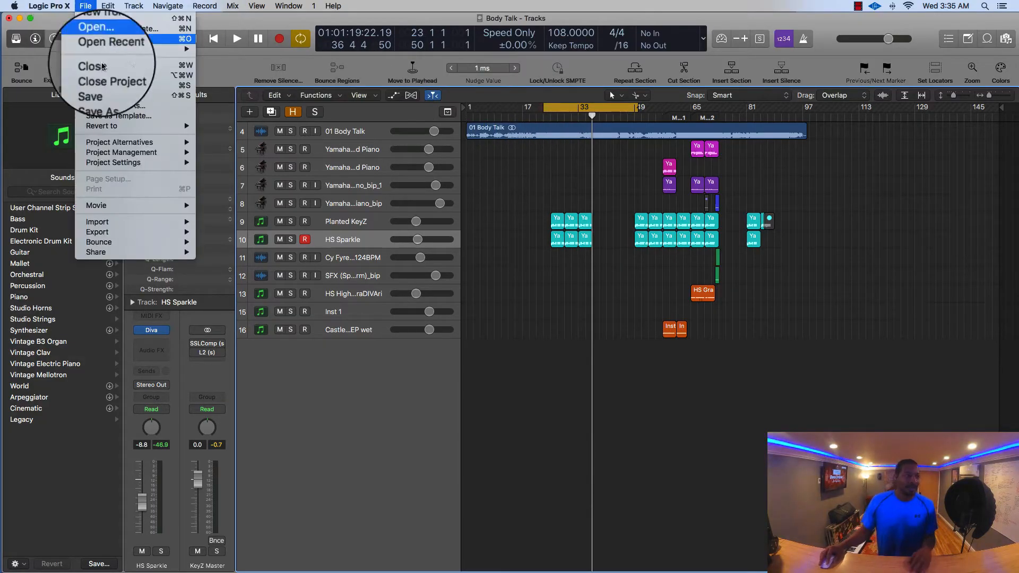
{"action": "mouse_move", "coordinate": [123, 233]}
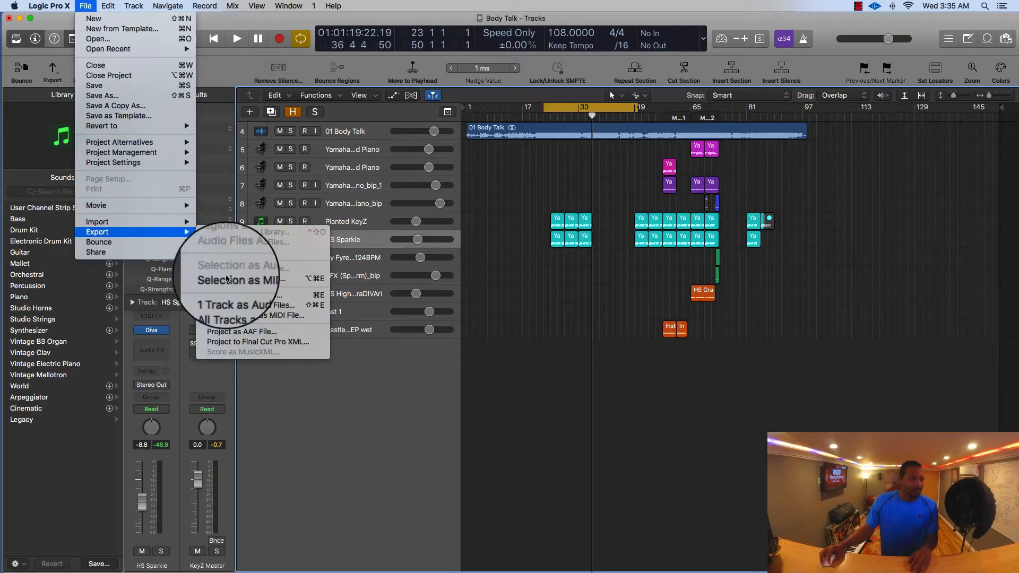
{"action": "left_click", "coordinate": [249, 306]}
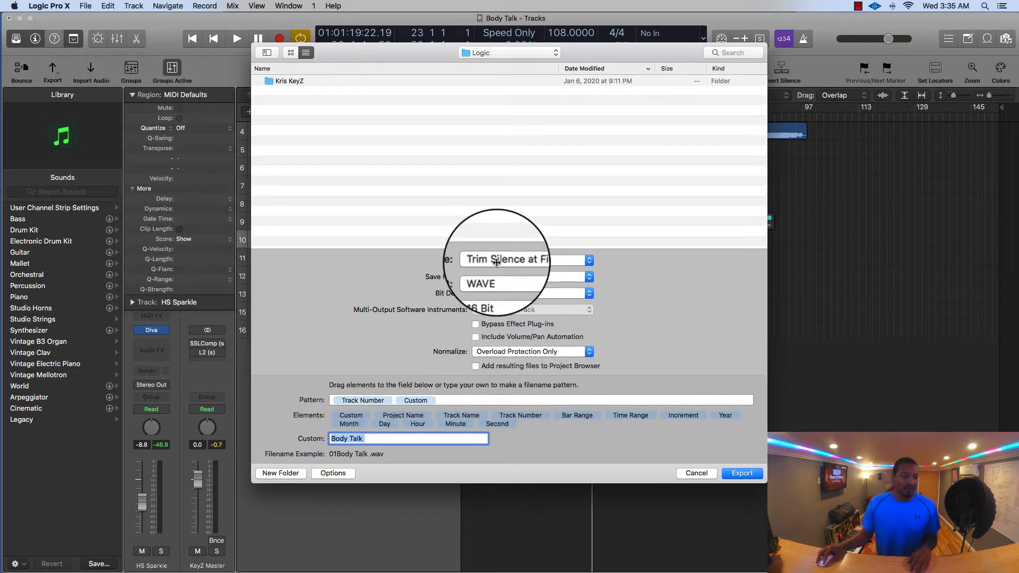
{"action": "left_click", "coordinate": [496, 260]}
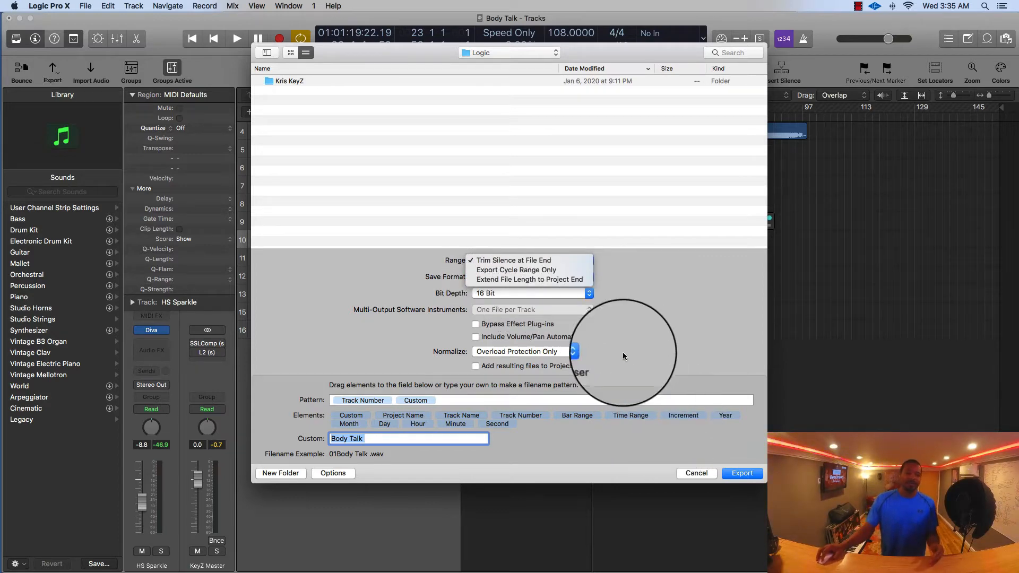
{"action": "left_click", "coordinate": [702, 472]}
{"action": "left_click", "coordinate": [702, 472]}
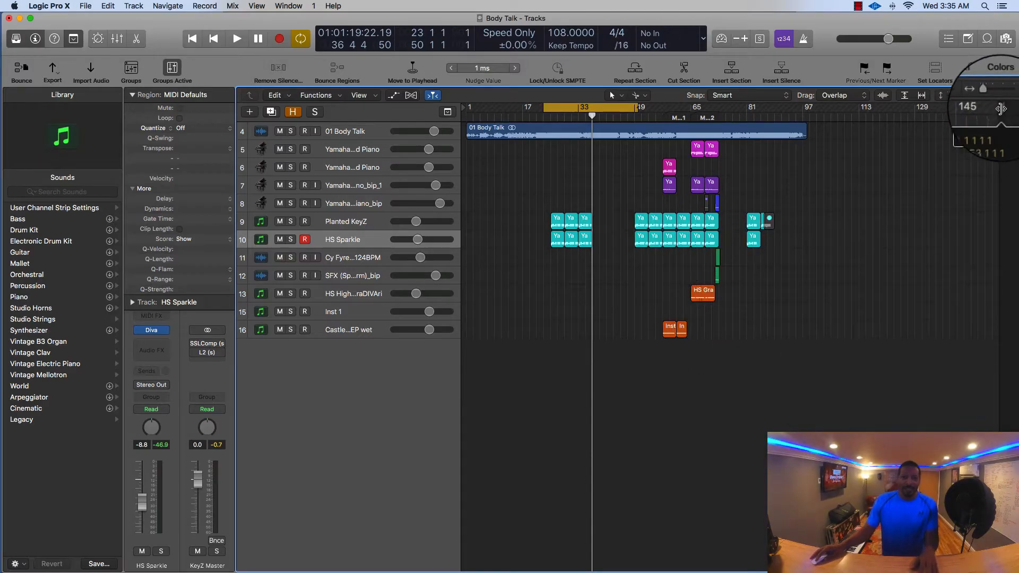
Step: Shorten the project end to just past the 01 Body Talk region and set the cycle range from bar 1 to bar 100
{"action": "mouse_move", "coordinate": [1000, 109]}
{"action": "left_mouse_down"}
{"action": "mouse_move", "coordinate": [977, 64]}
{"action": "mouse_move", "coordinate": [950, 68]}
{"action": "mouse_move", "coordinate": [880, 163]}
{"action": "mouse_move", "coordinate": [832, 176]}
{"action": "mouse_move", "coordinate": [842, 176]}
{"action": "left_mouse_up"}
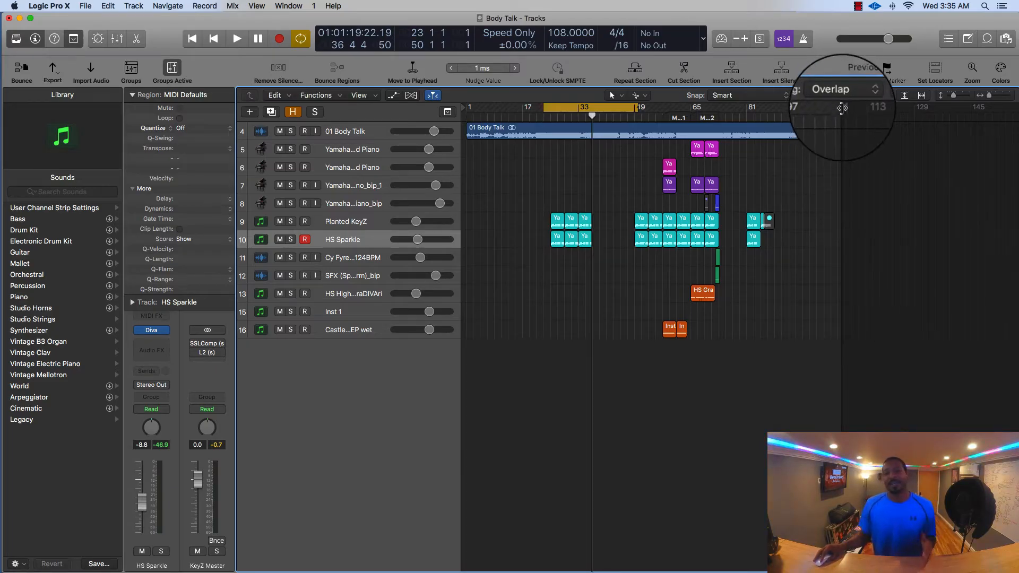
{"action": "left_click_drag", "start_coordinate": [841, 108], "coordinate": [834, 106]}
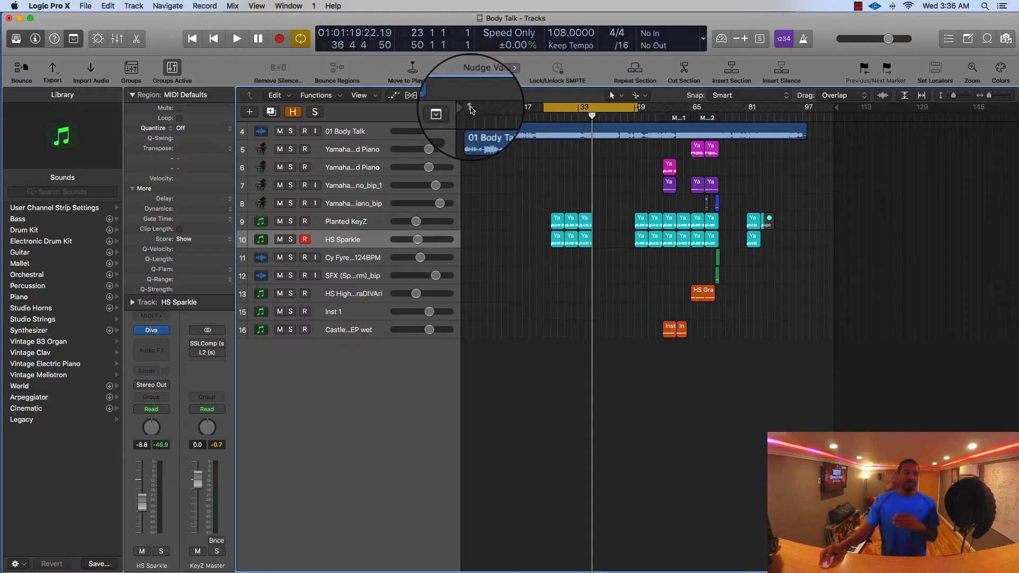
{"action": "left_click_drag", "start_coordinate": [471, 110], "coordinate": [812, 124]}
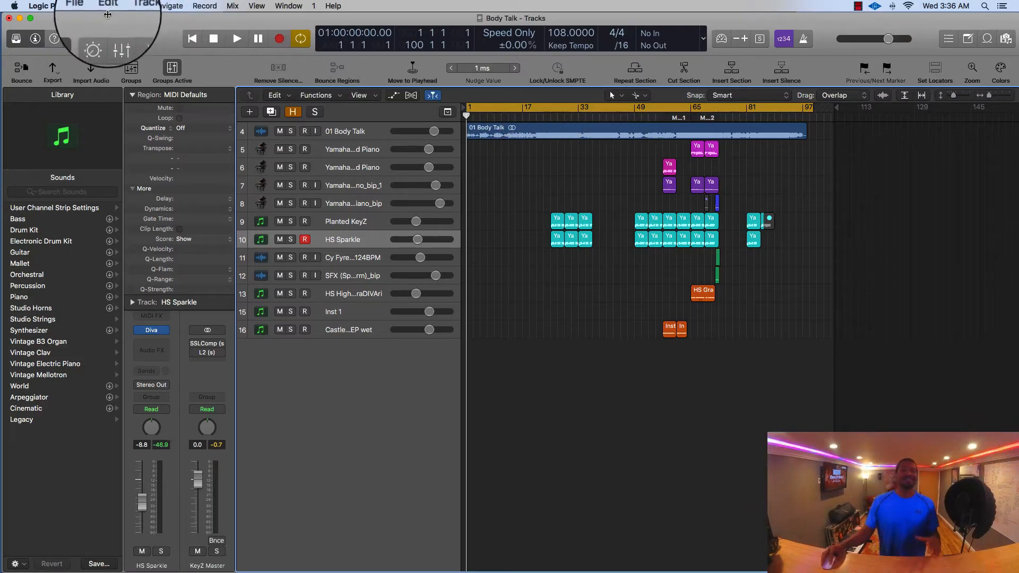
Step: Start exporting all tracks as audio files, keeping the WAVE save format and 16 Bit depth
{"action": "left_click", "coordinate": [93, 5]}
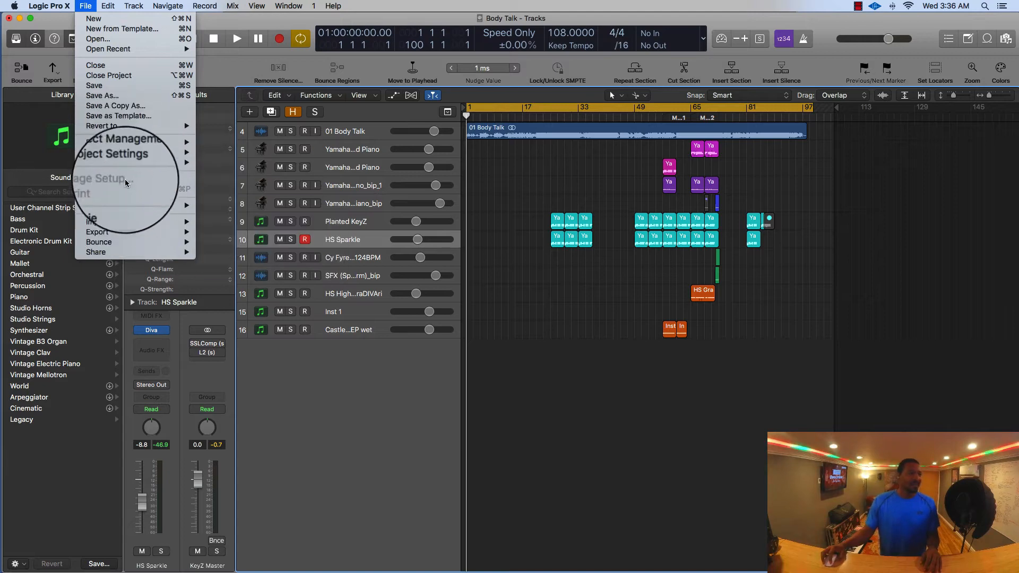
{"action": "mouse_move", "coordinate": [129, 237]}
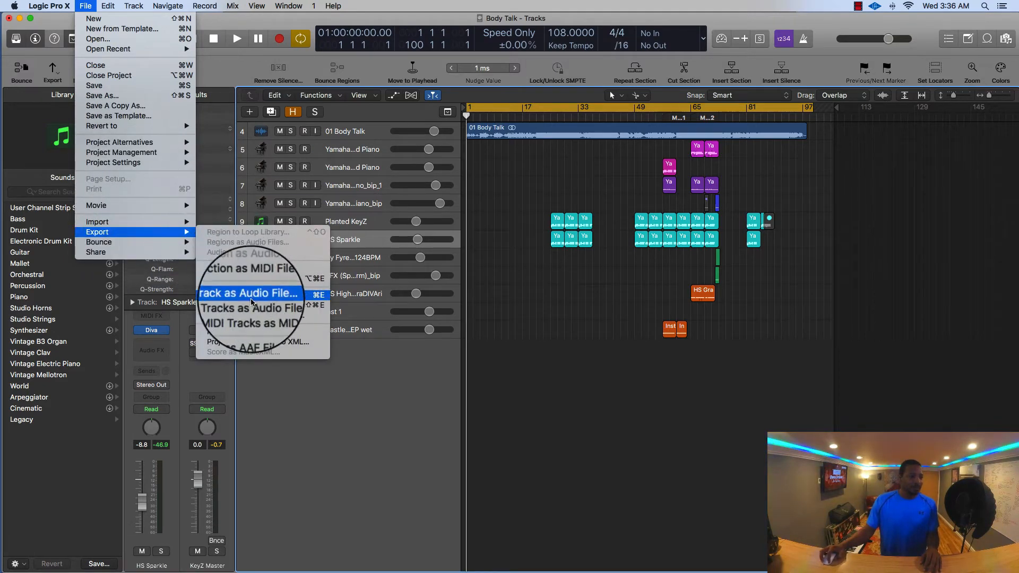
{"action": "left_click", "coordinate": [259, 306]}
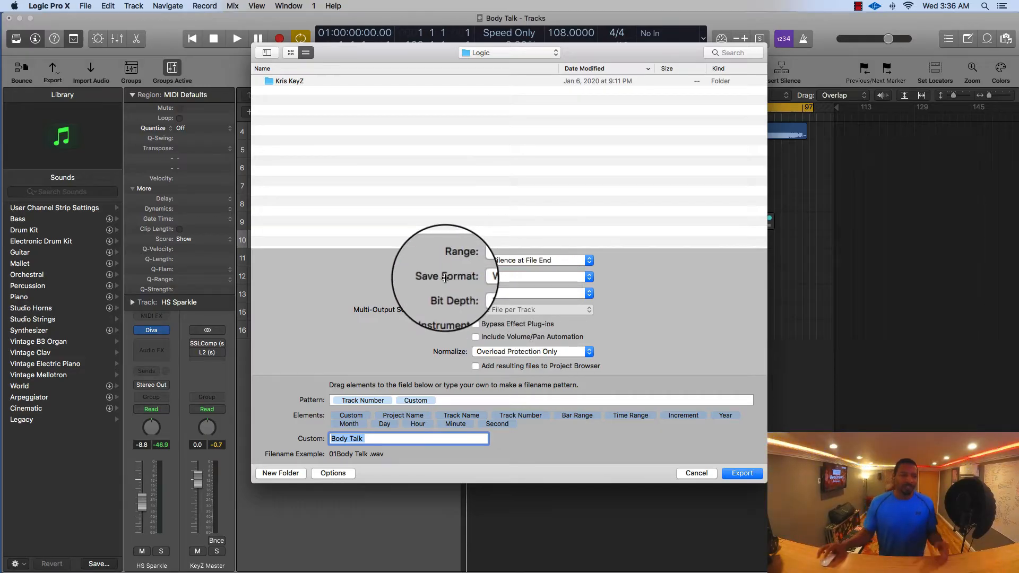
{"action": "left_click", "coordinate": [492, 275]}
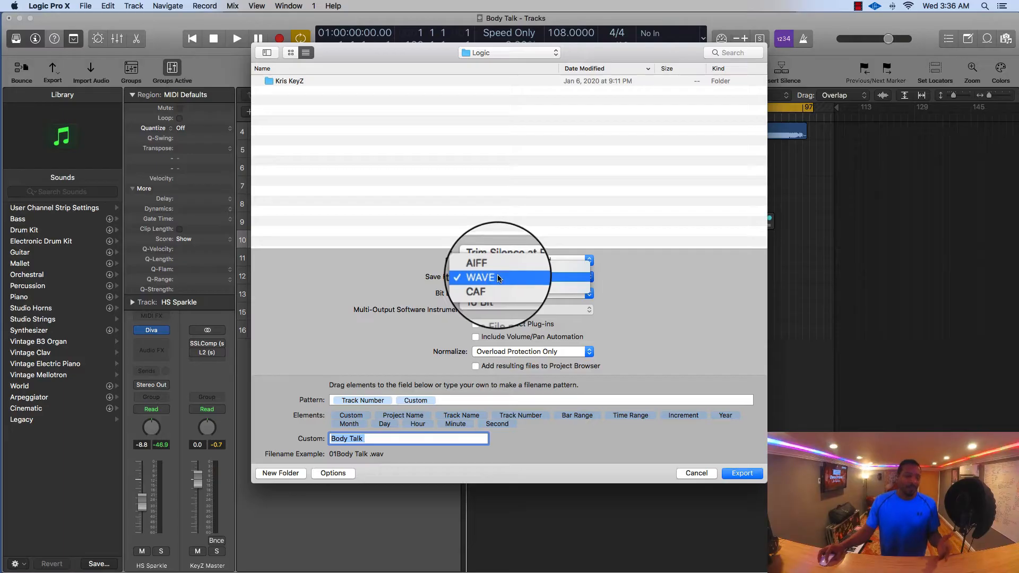
{"action": "left_click", "coordinate": [497, 276]}
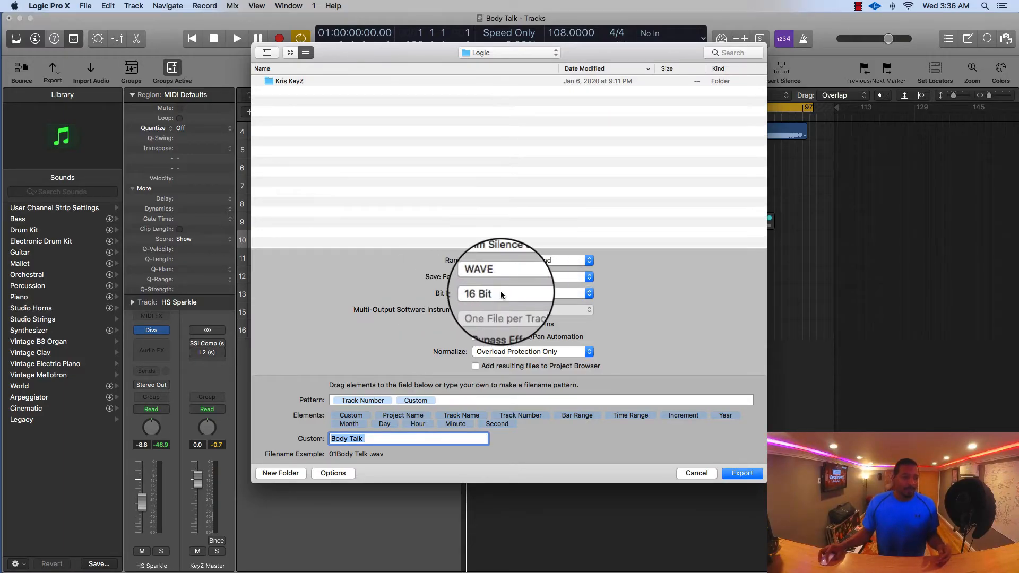
{"action": "left_click", "coordinate": [501, 294]}
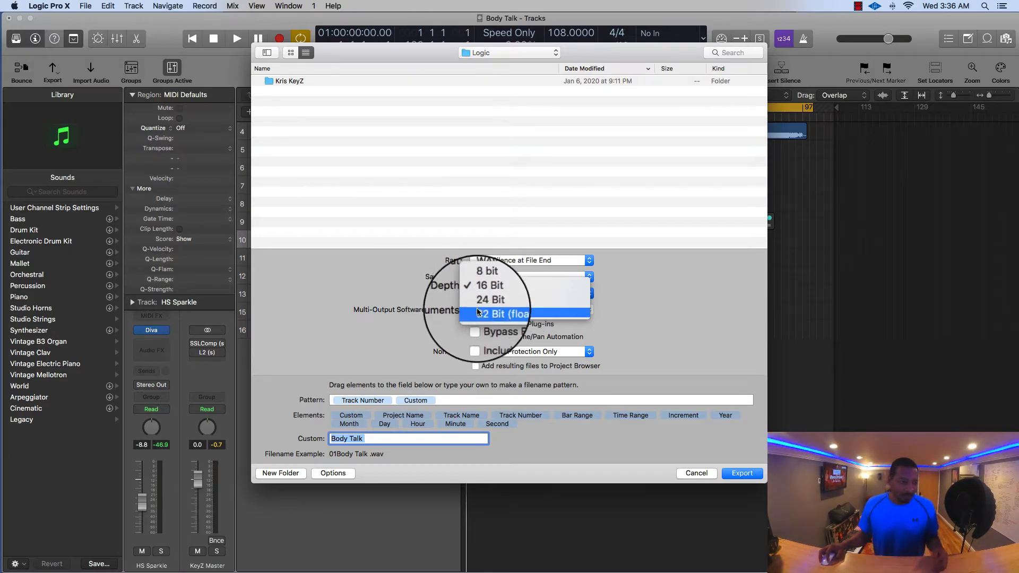
{"action": "left_click", "coordinate": [444, 299]}
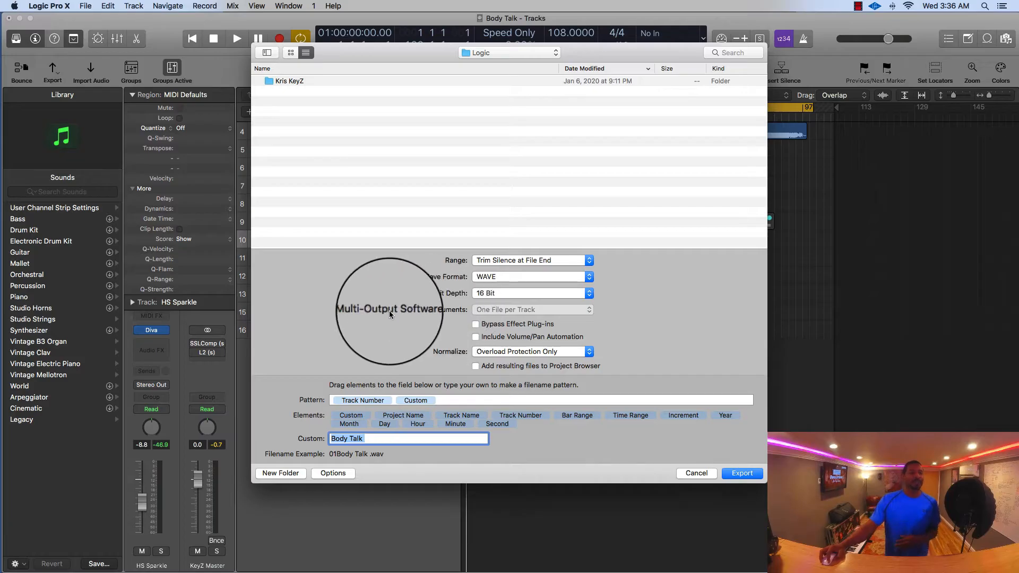
Step: Export all tracks with Bypass Effect Plug-ins enabled and Normalize set to Off
{"action": "left_click", "coordinate": [475, 324]}
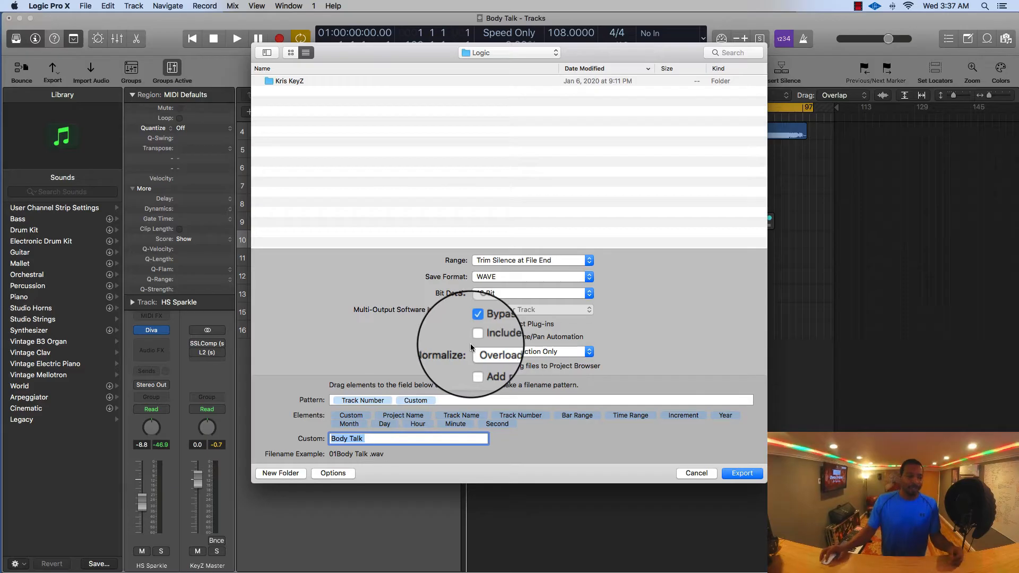
{"action": "left_click", "coordinate": [496, 352]}
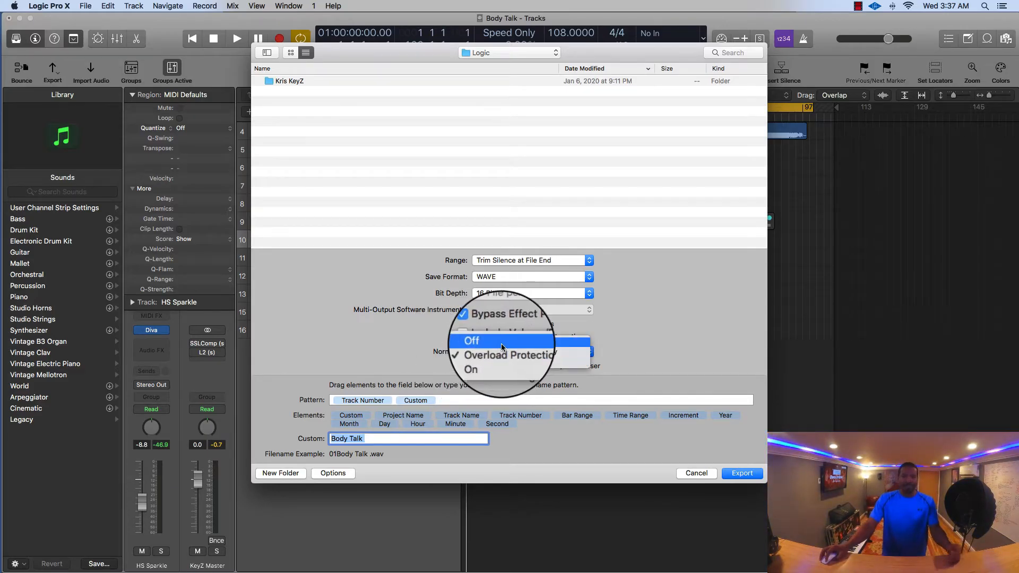
{"action": "left_click", "coordinate": [501, 344]}
{"action": "left_click", "coordinate": [497, 353]}
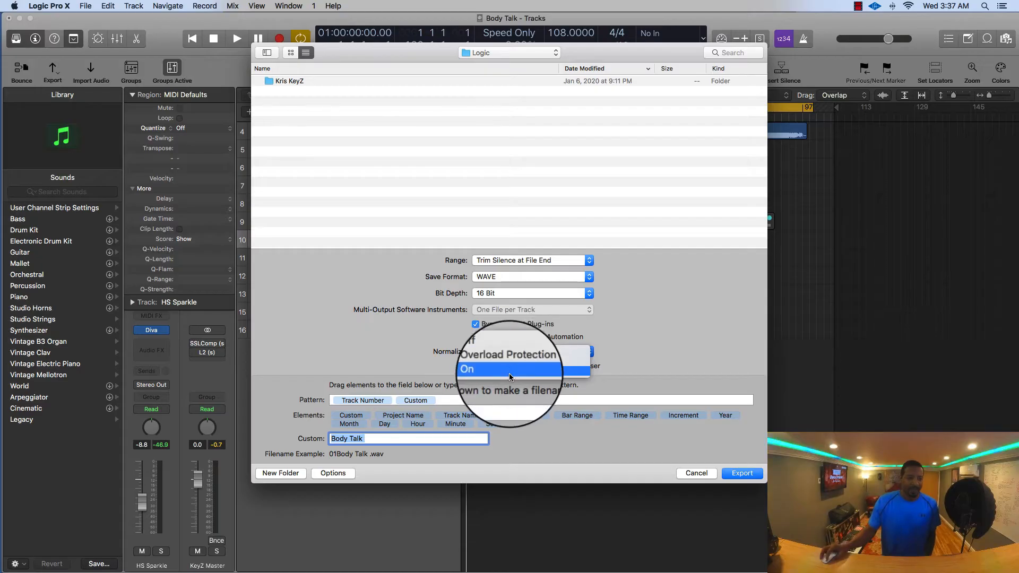
{"action": "left_click", "coordinate": [508, 374]}
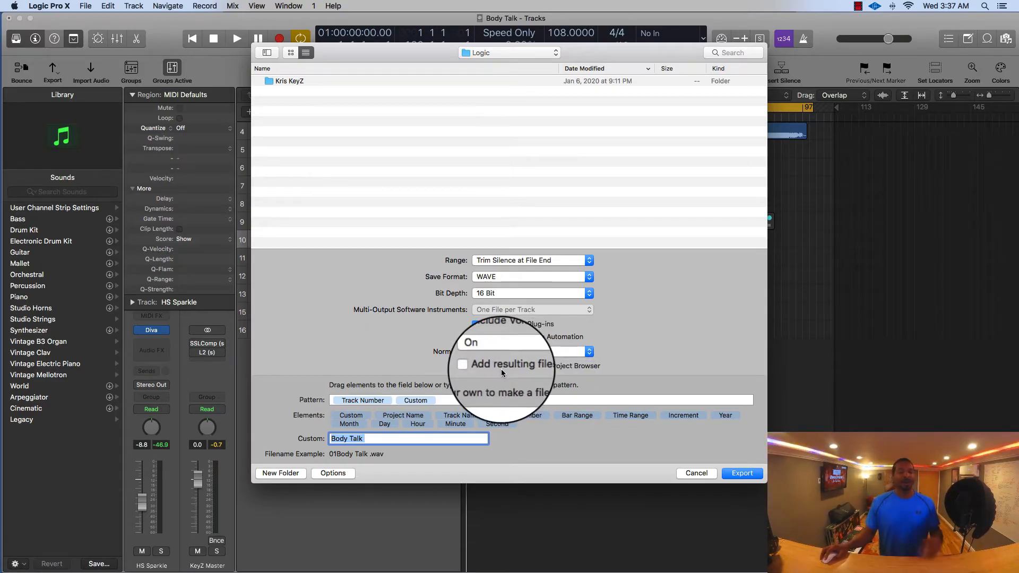
{"action": "left_click", "coordinate": [480, 351]}
{"action": "left_click", "coordinate": [485, 329]}
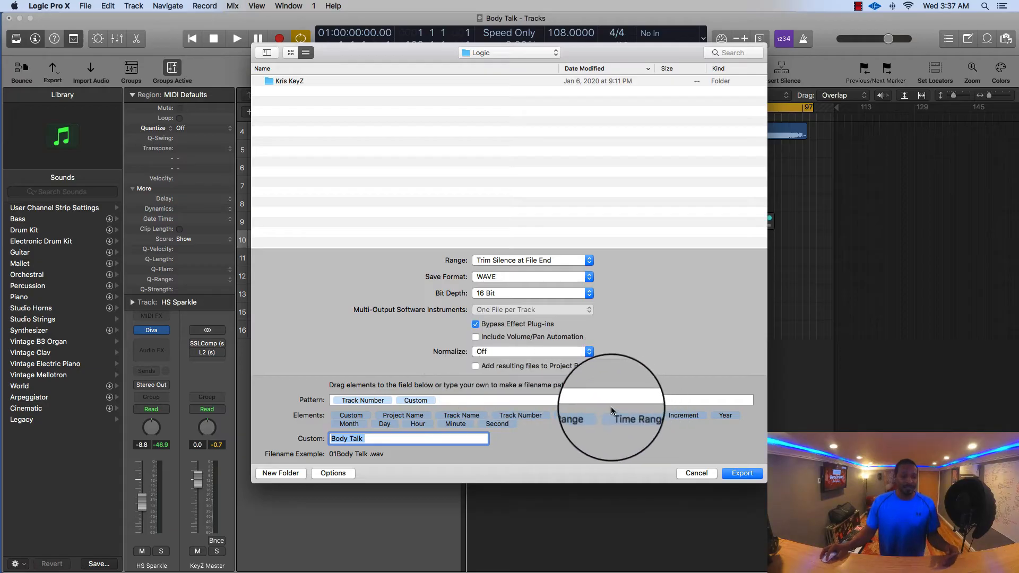
{"action": "left_click", "coordinate": [738, 472]}
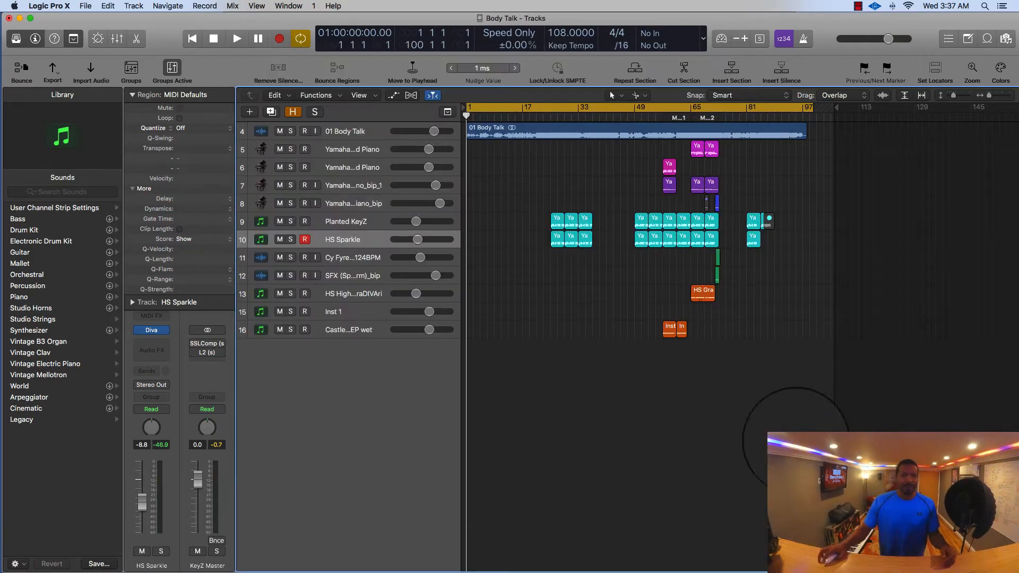
Step: Show the Project Browser and look through the project's audio files
{"action": "left_click", "coordinate": [1006, 38]}
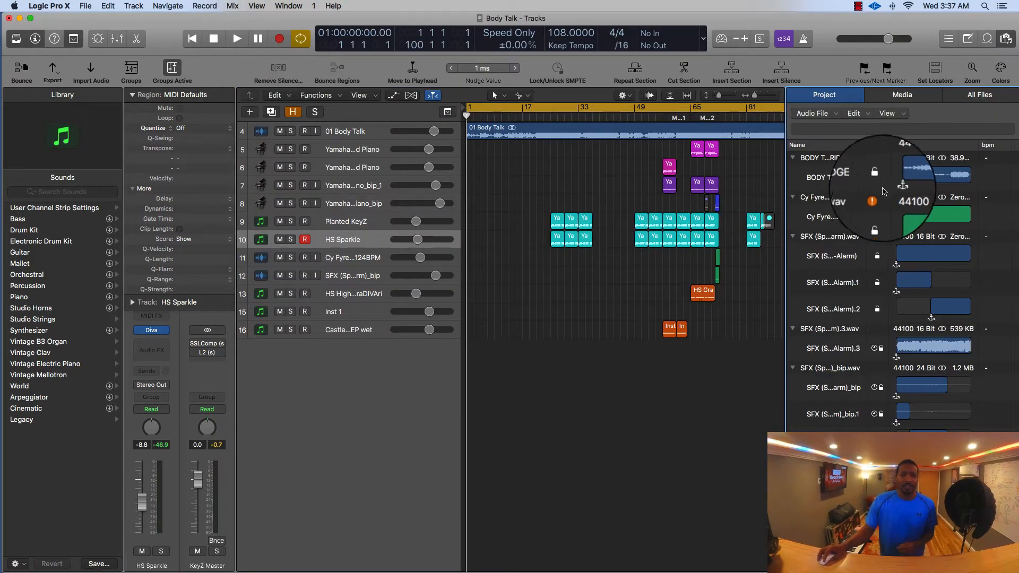
{"action": "scroll", "coordinate": [900, 285], "scroll_direction": "down", "scroll_amount": 8}
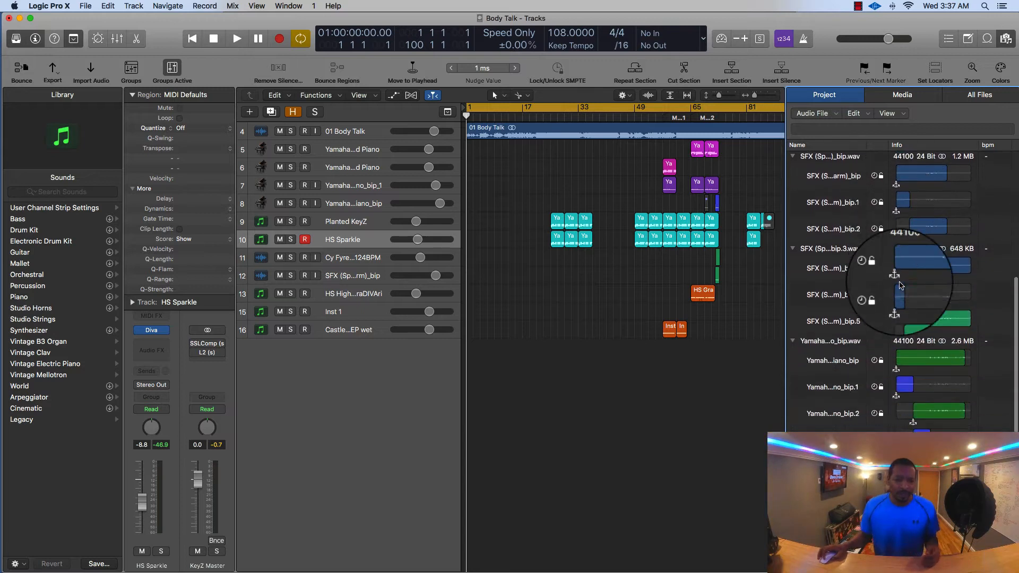
{"action": "scroll", "coordinate": [901, 285], "scroll_direction": "down", "scroll_amount": 2}
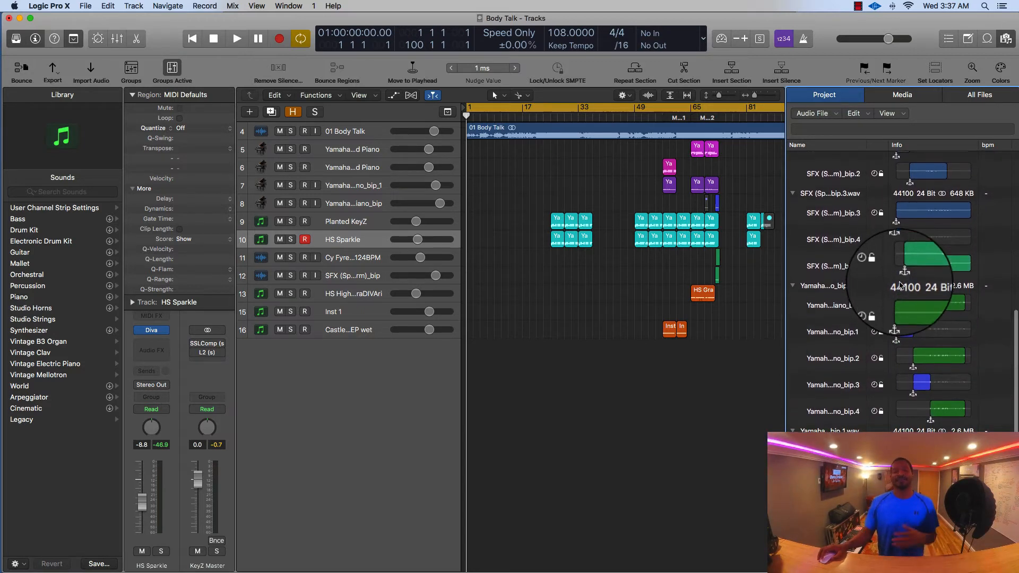
{"action": "scroll", "coordinate": [901, 285], "scroll_direction": "up", "scroll_amount": 2}
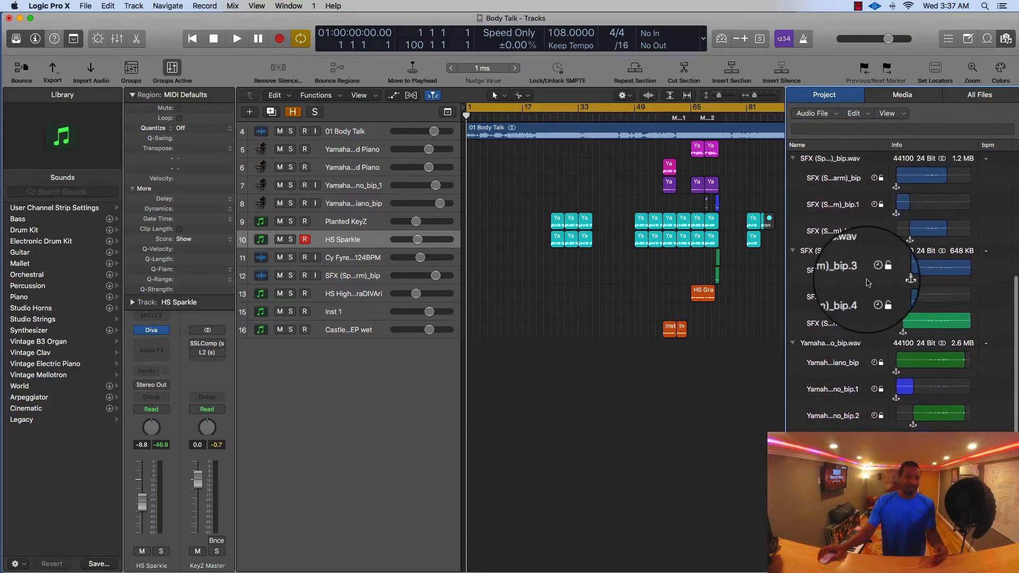
Step: Start exporting all tracks as audio files again and set Normalize to Off
{"action": "left_click", "coordinate": [86, 6]}
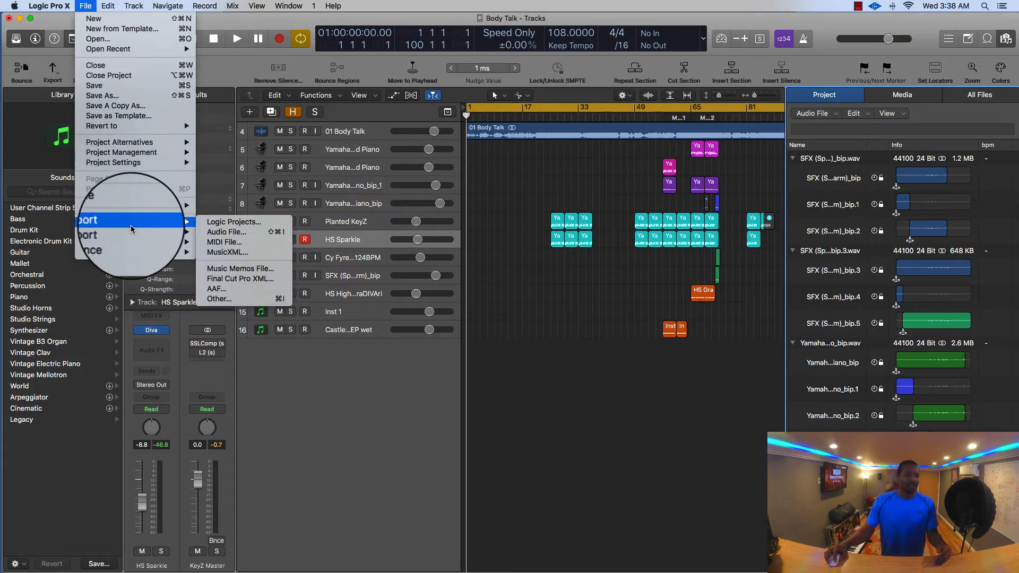
{"action": "mouse_move", "coordinate": [116, 233]}
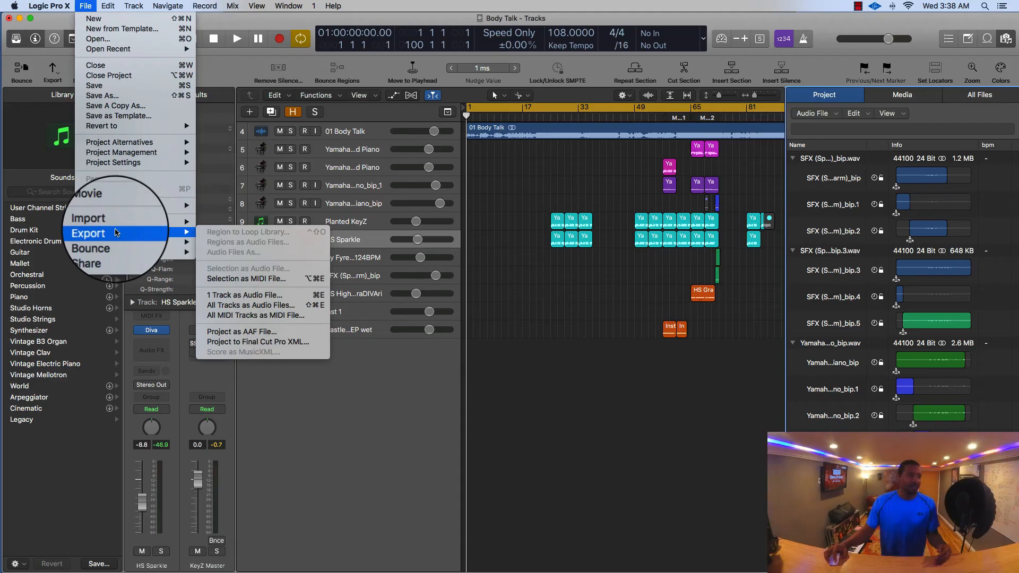
{"action": "left_click", "coordinate": [256, 305]}
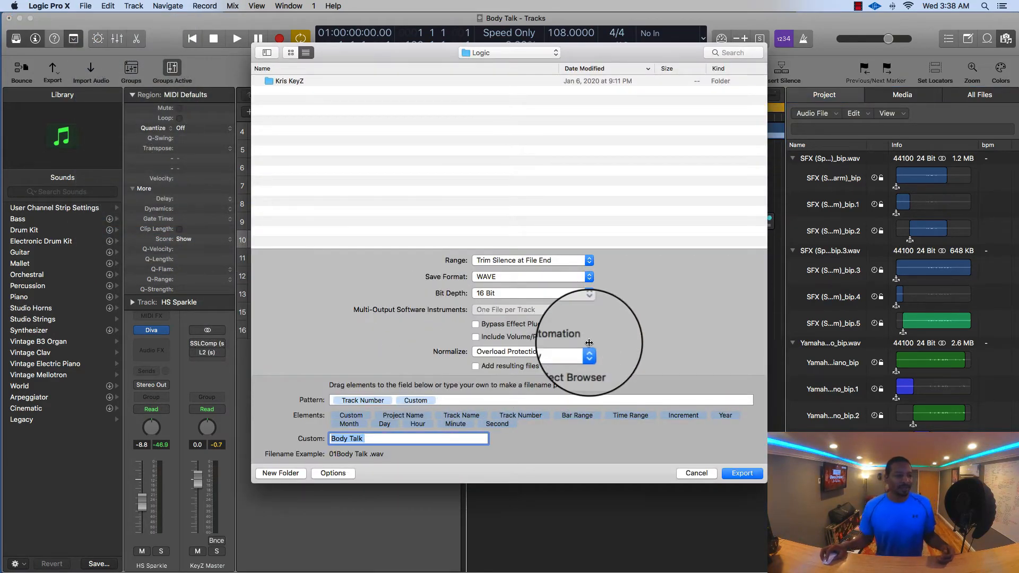
{"action": "left_click", "coordinate": [488, 352]}
{"action": "left_click", "coordinate": [482, 342]}
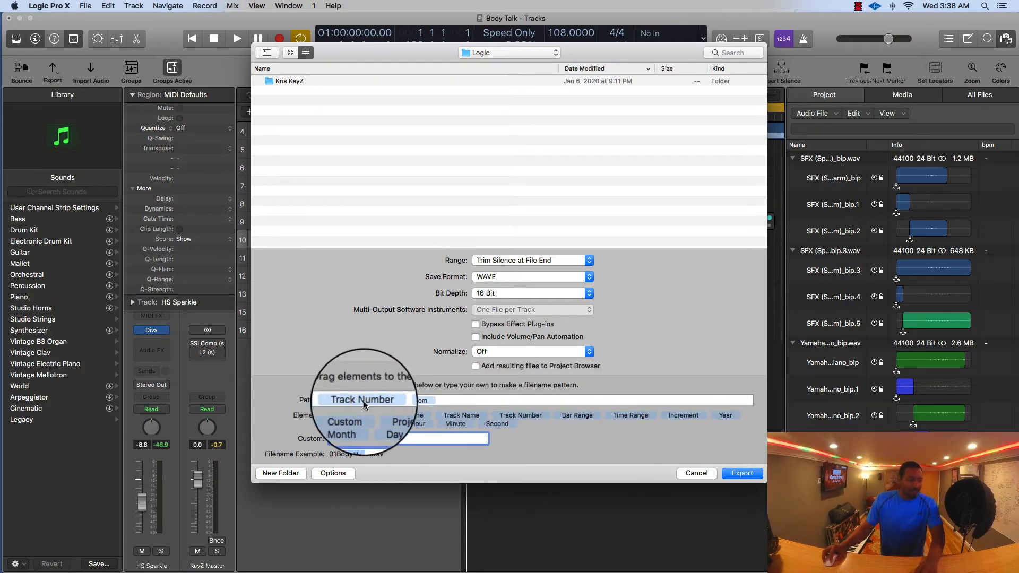
Step: Try Custom before Track Number in the filename pattern, restore the order, and add the Year element at the end
{"action": "left_click_drag", "start_coordinate": [416, 399], "coordinate": [352, 403]}
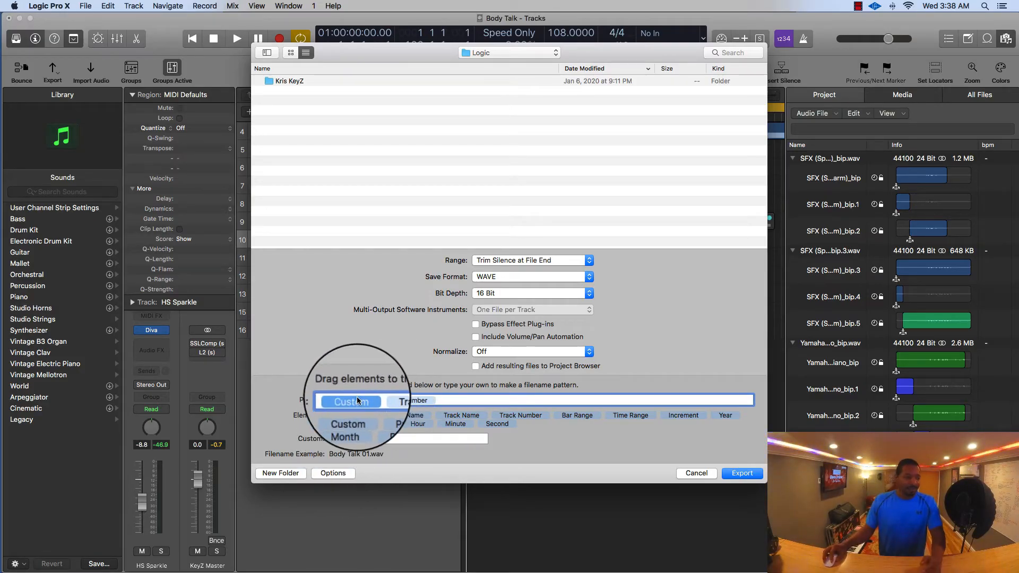
{"action": "left_click_drag", "start_coordinate": [357, 400], "coordinate": [425, 400]}
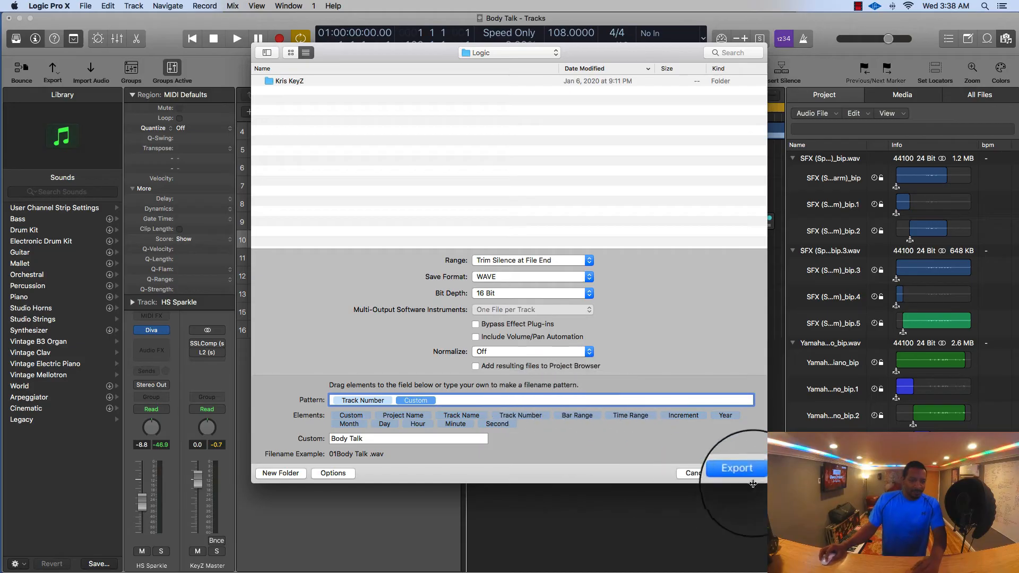
{"action": "left_click_drag", "start_coordinate": [722, 416], "coordinate": [510, 401]}
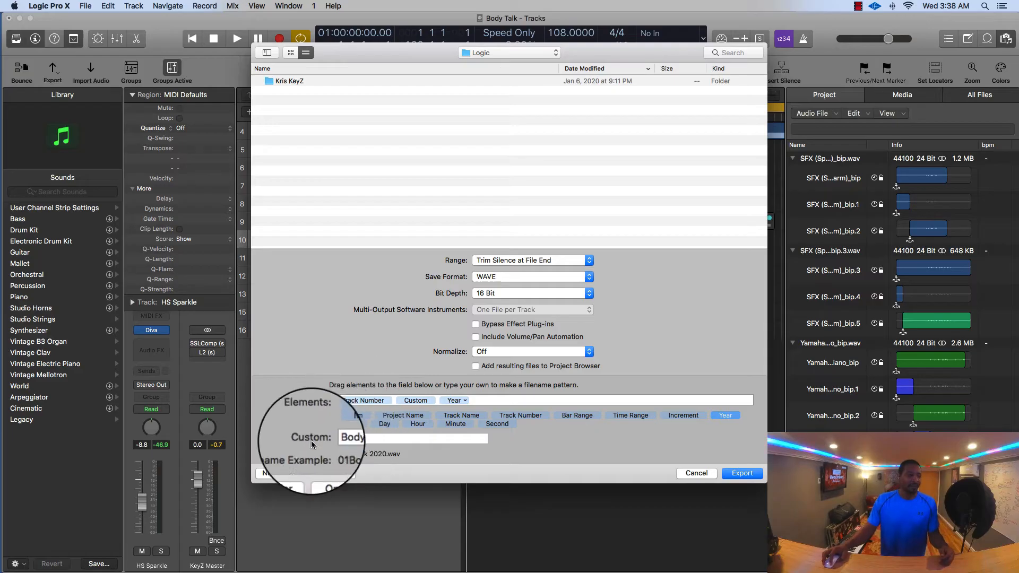
Step: Create a new folder named Body Talk Stems inside the Logic folder and export the tracks as WAVE files
{"action": "left_click", "coordinate": [278, 471]}
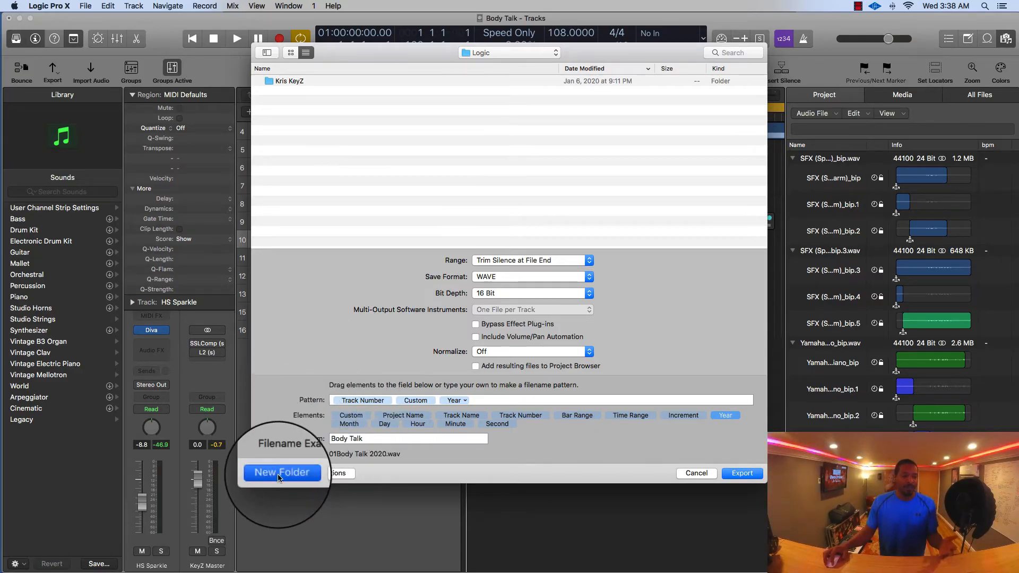
{"action": "type", "text": "Bo"}
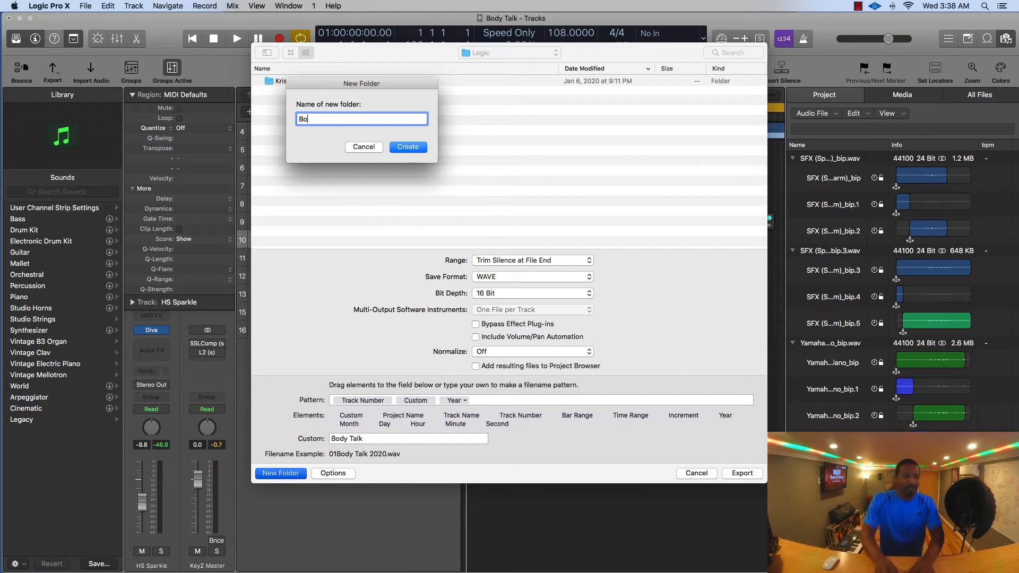
{"action": "type", "text": "dy Talk"}
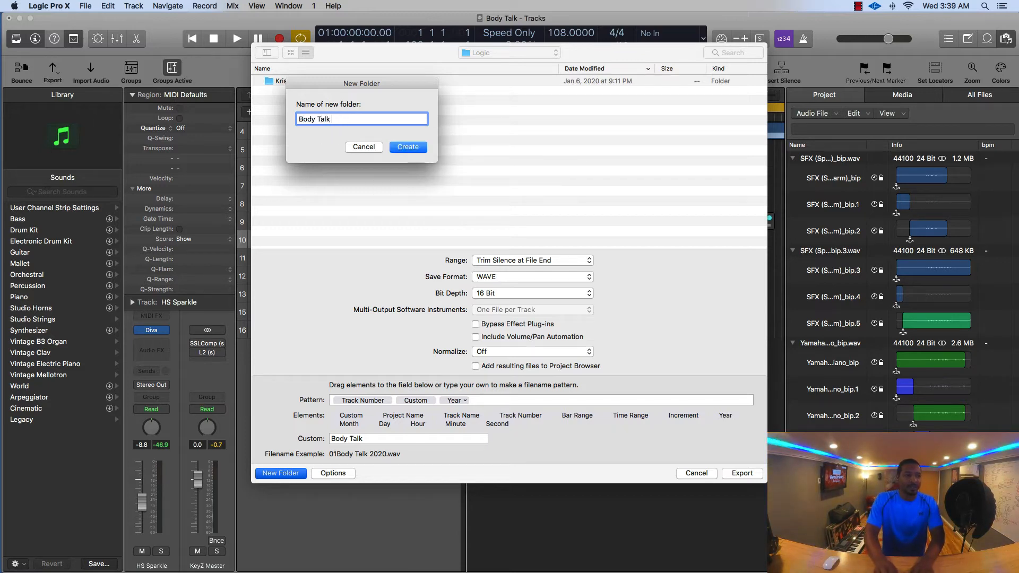
{"action": "type", "text": " S"}
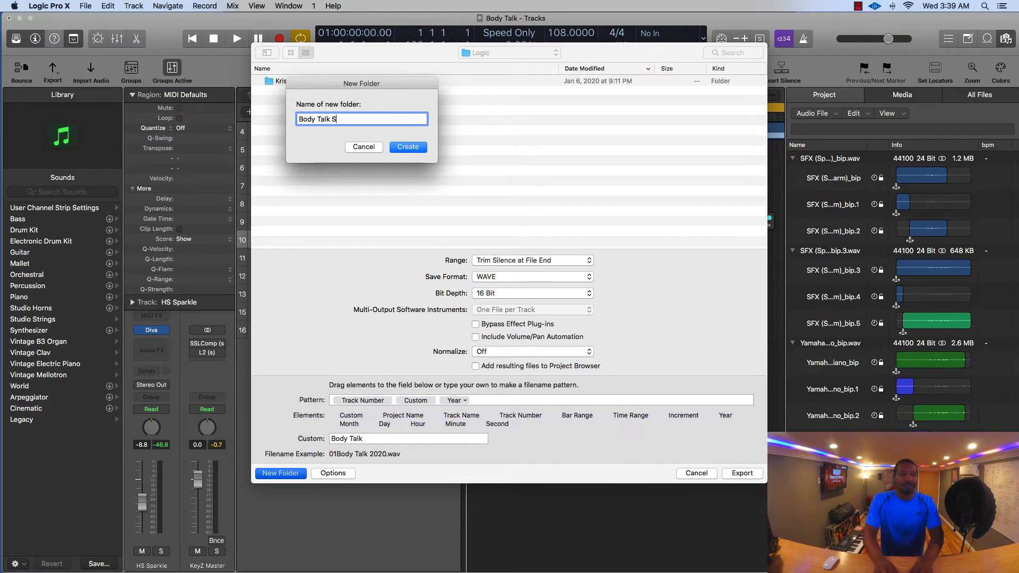
{"action": "type", "text": "tems"}
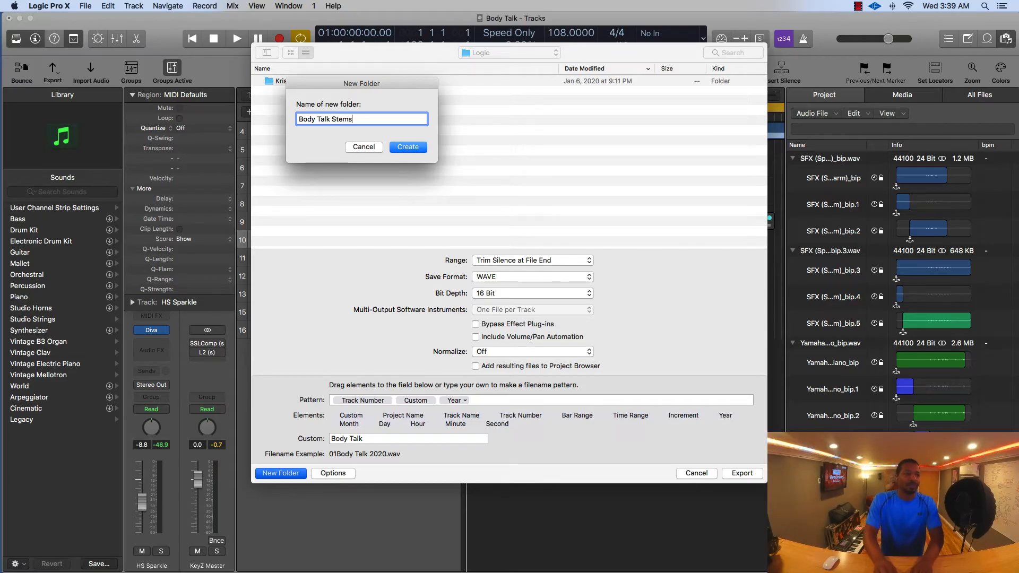
{"action": "left_click", "coordinate": [408, 146]}
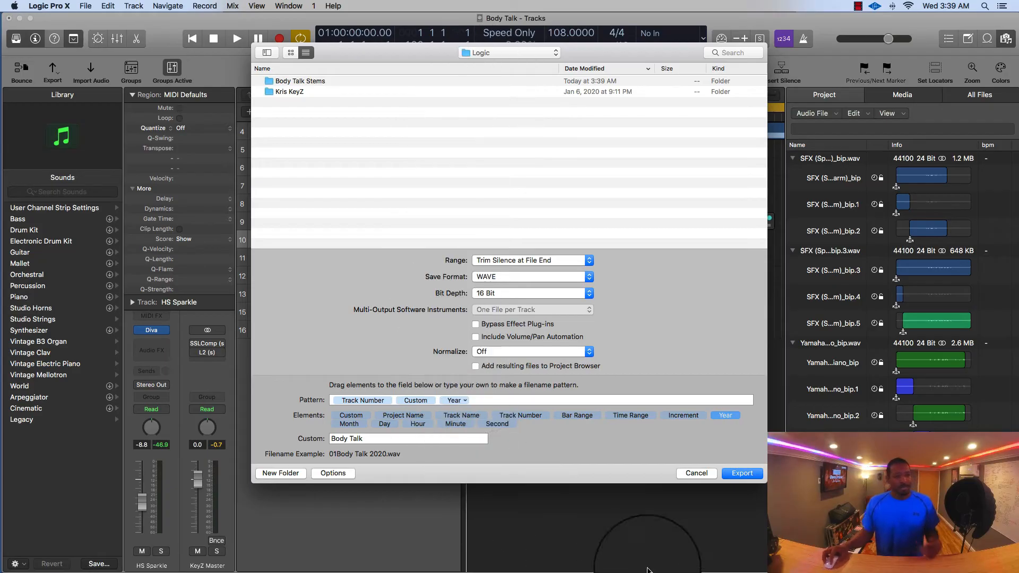
{"action": "left_click", "coordinate": [741, 473]}
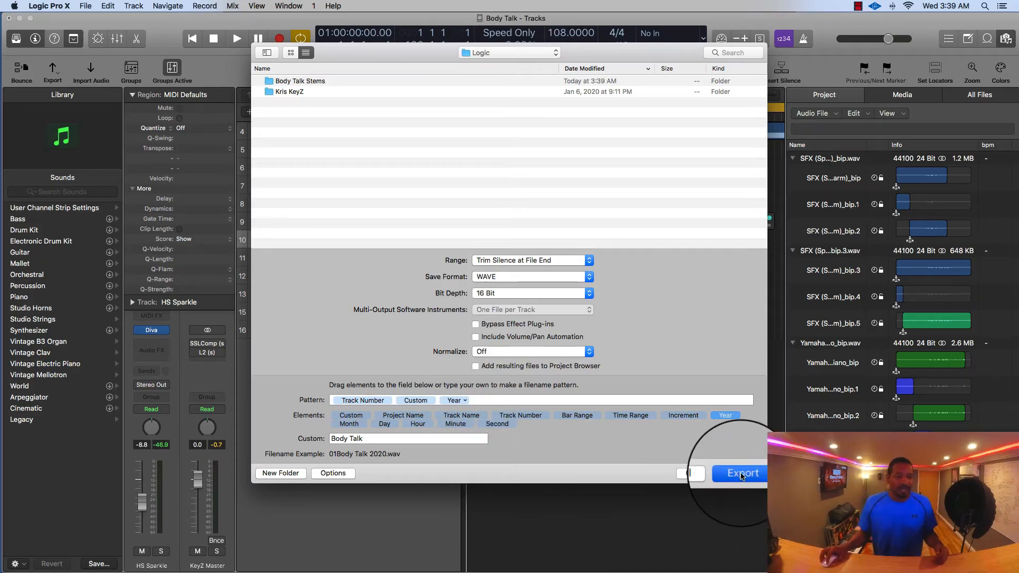